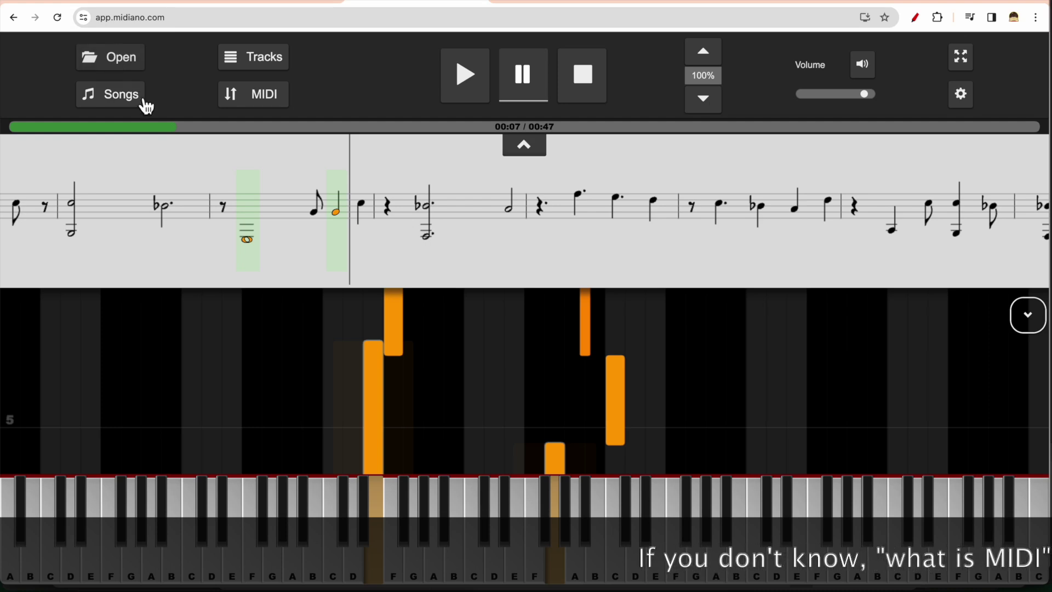
# - Open the Songs panel listing the uploaded MyAriso.aif.MID and composer collections
pyautogui.click(124, 94)
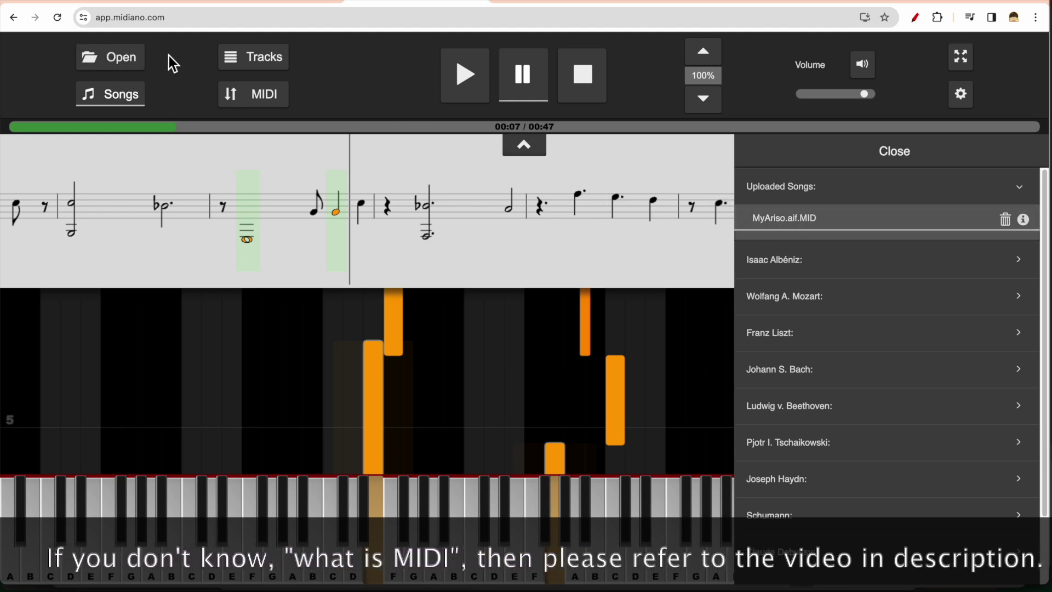
# - Load MyAriso.aif.MID from Downloads, then close the Songs panel
pyautogui.click(124, 58)
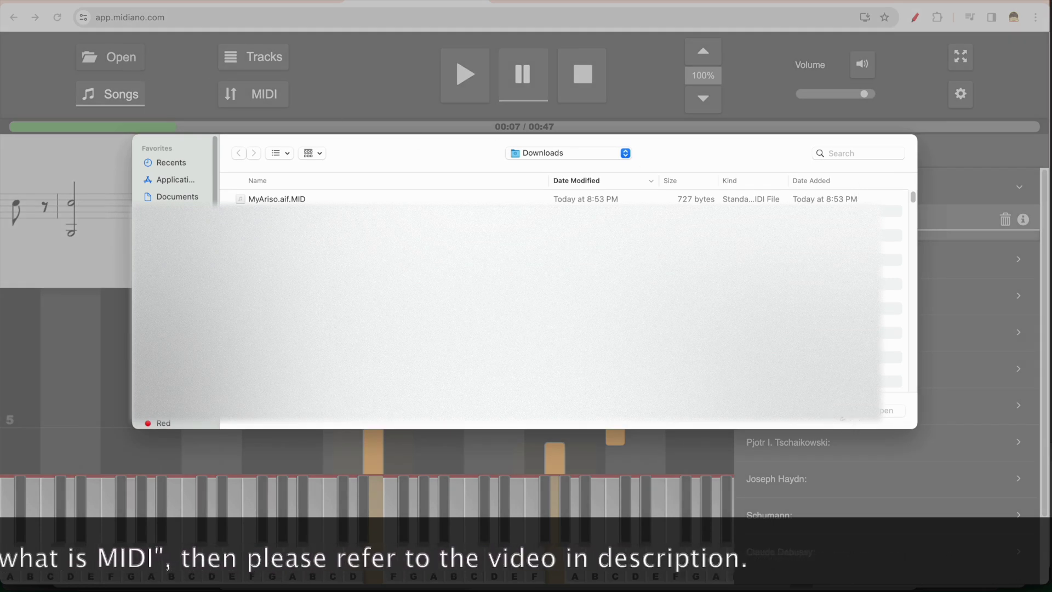
pyautogui.click(883, 410)
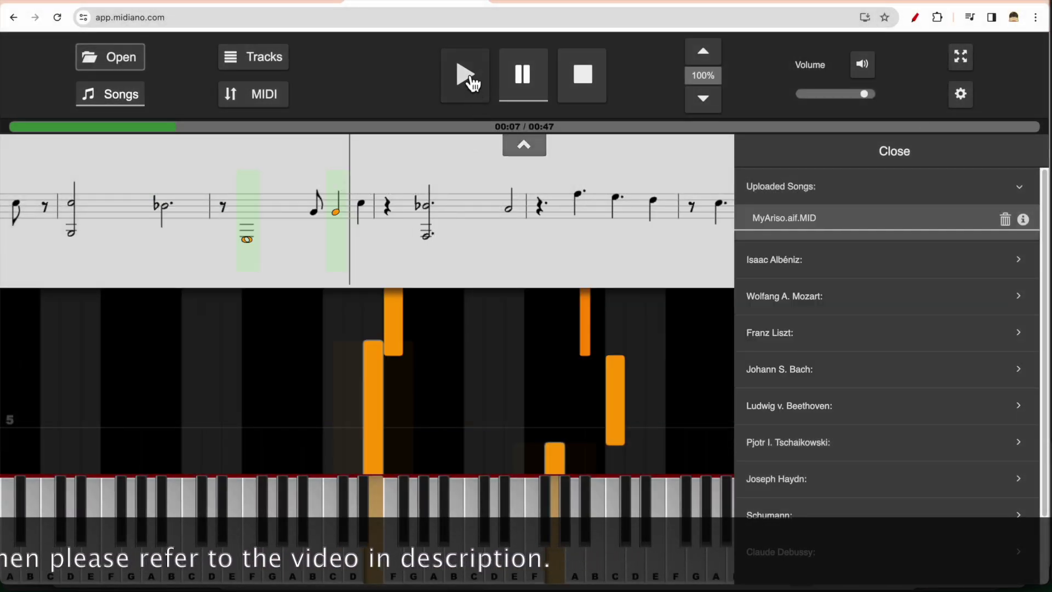
pyautogui.click(894, 150)
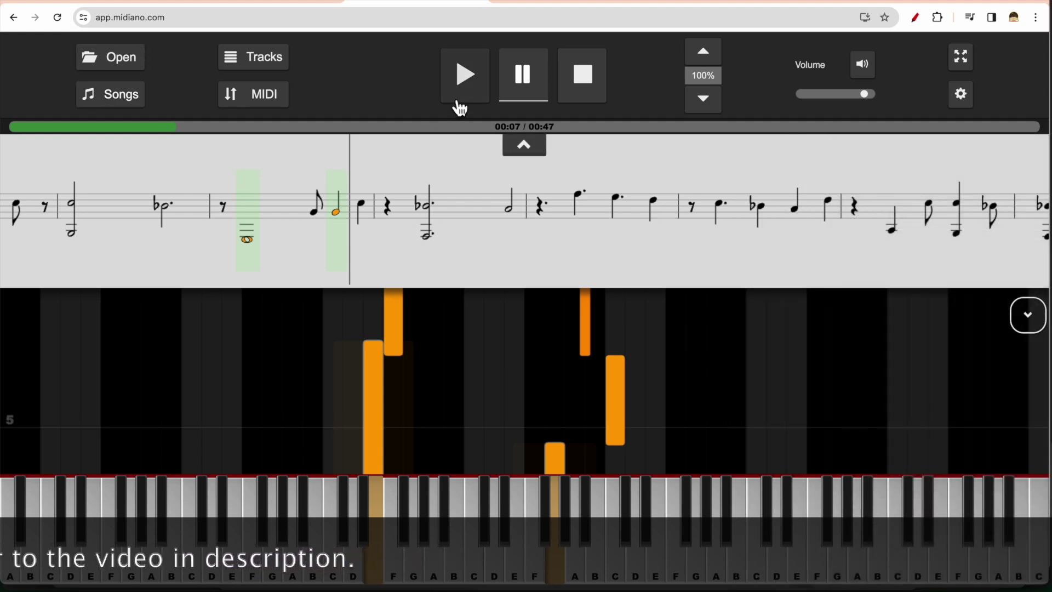
# - Play MyAriso with app and system volume raised, then stop it at the beginning
pyautogui.click(464, 76)
pyautogui.moveTo(854, 94); pyautogui.dragTo(871, 94)
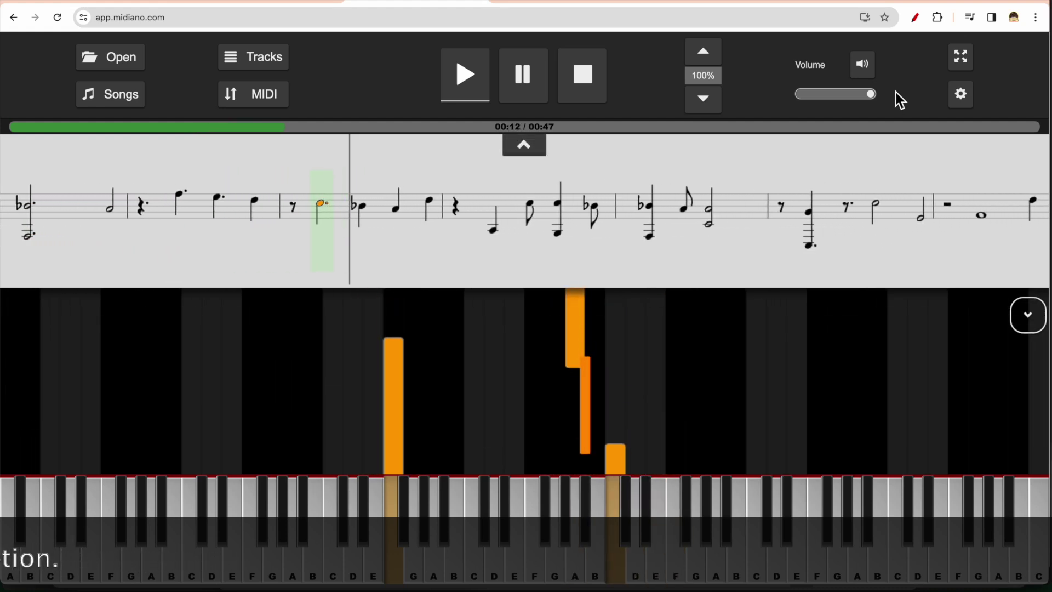
pyautogui.press('XF86AudioRaiseVolume')
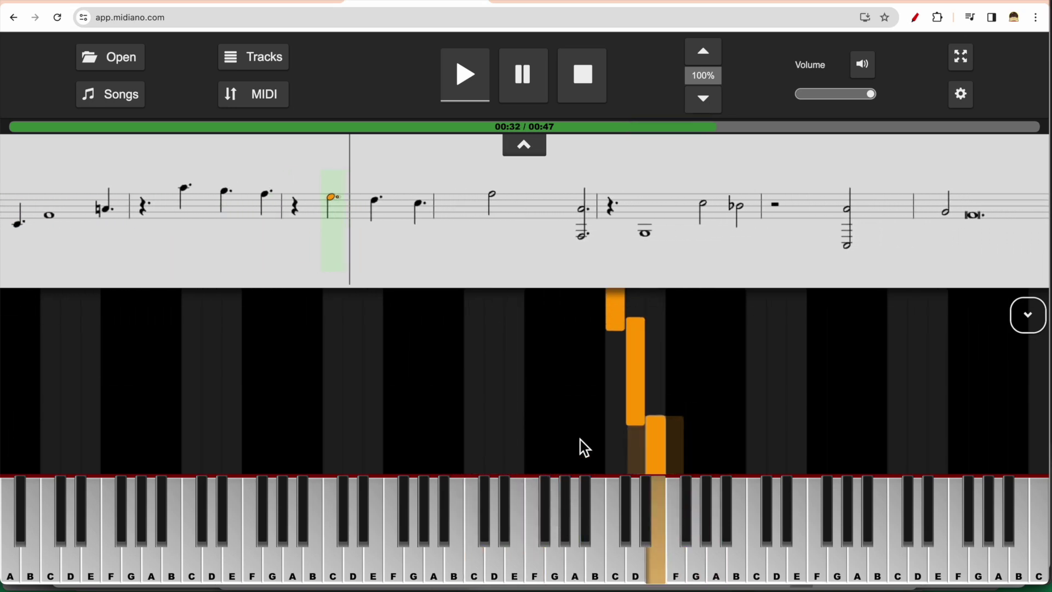
pyautogui.click(581, 74)
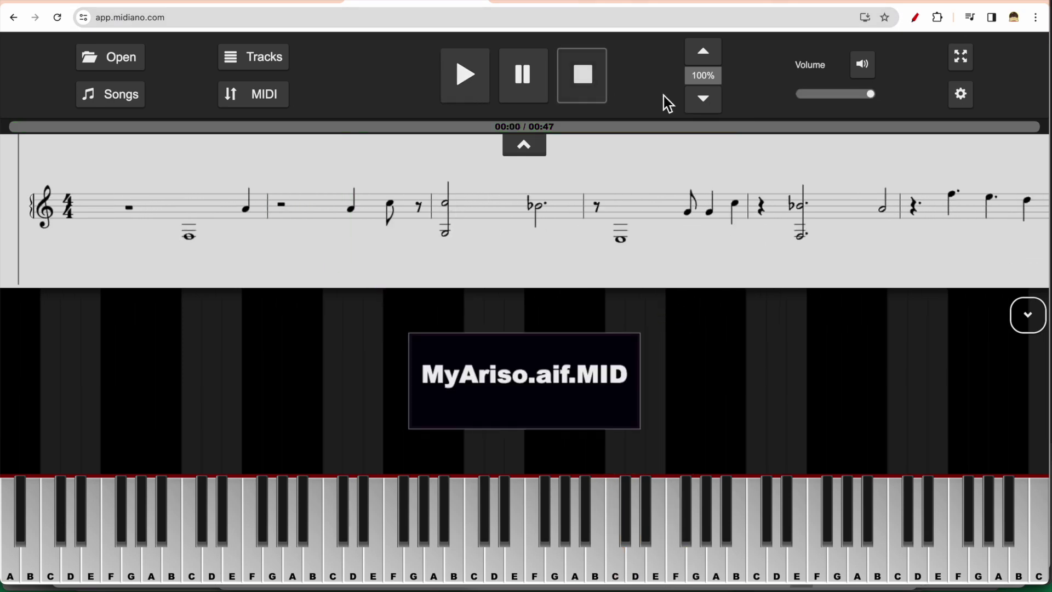
# - Change Your Instrument under General settings from acoustic grand piano to acoustic_guitar_nylon
pyautogui.click(961, 93)
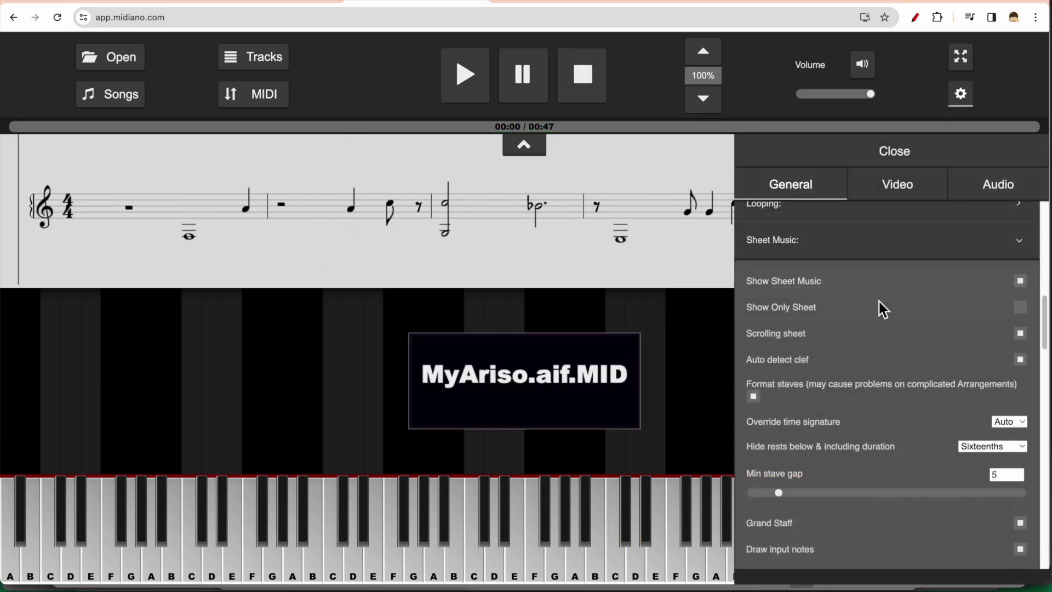
pyautogui.scroll(5, 878, 300)
pyautogui.scroll(5, 878, 303)
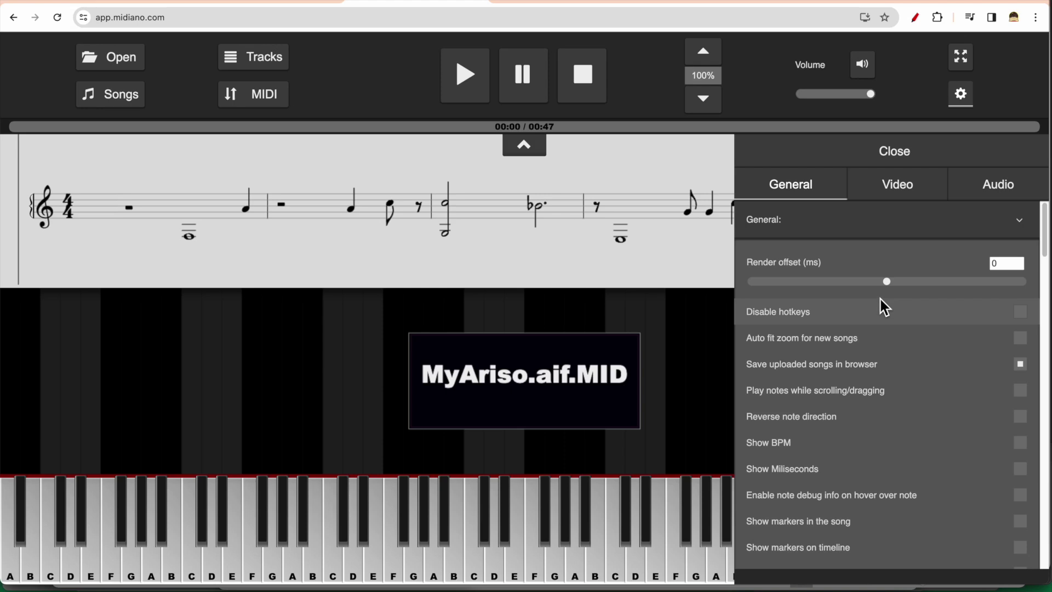
pyautogui.click(788, 225)
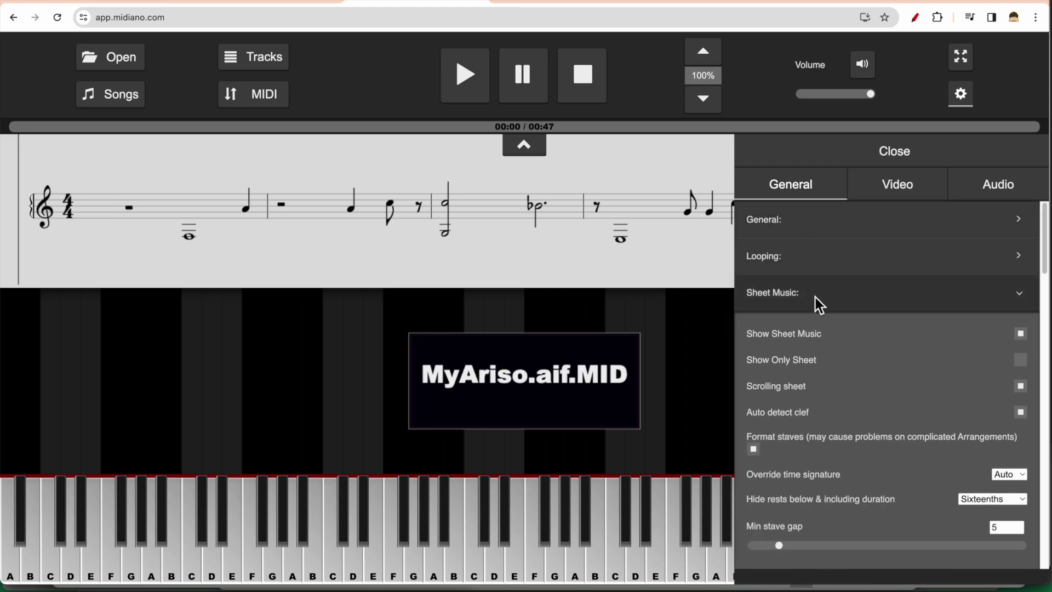
pyautogui.click(830, 223)
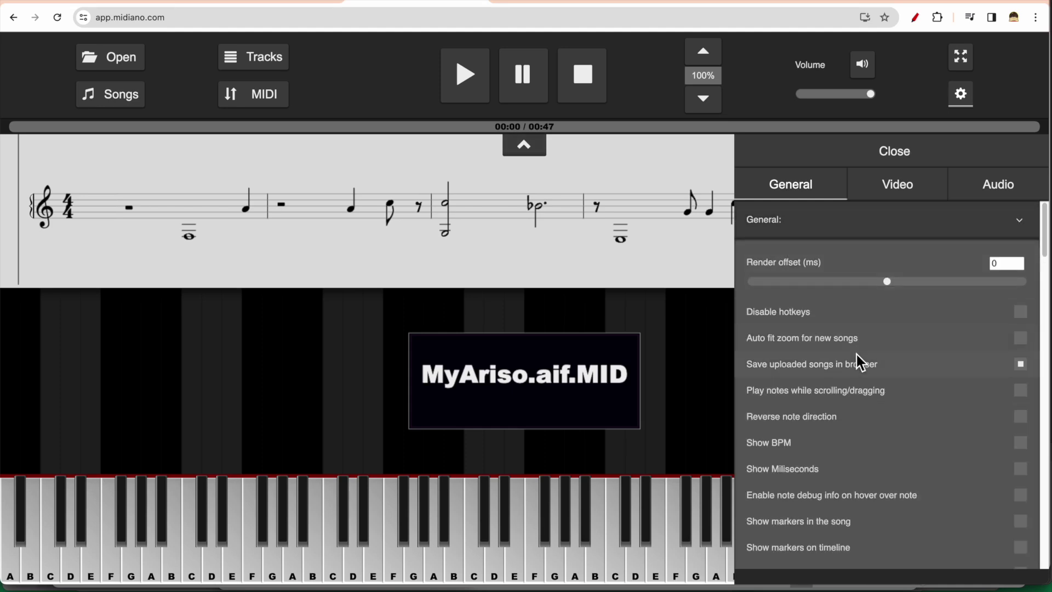
pyautogui.scroll(-3, 856, 355)
pyautogui.scroll(-3, 856, 354)
pyautogui.scroll(-2, 856, 354)
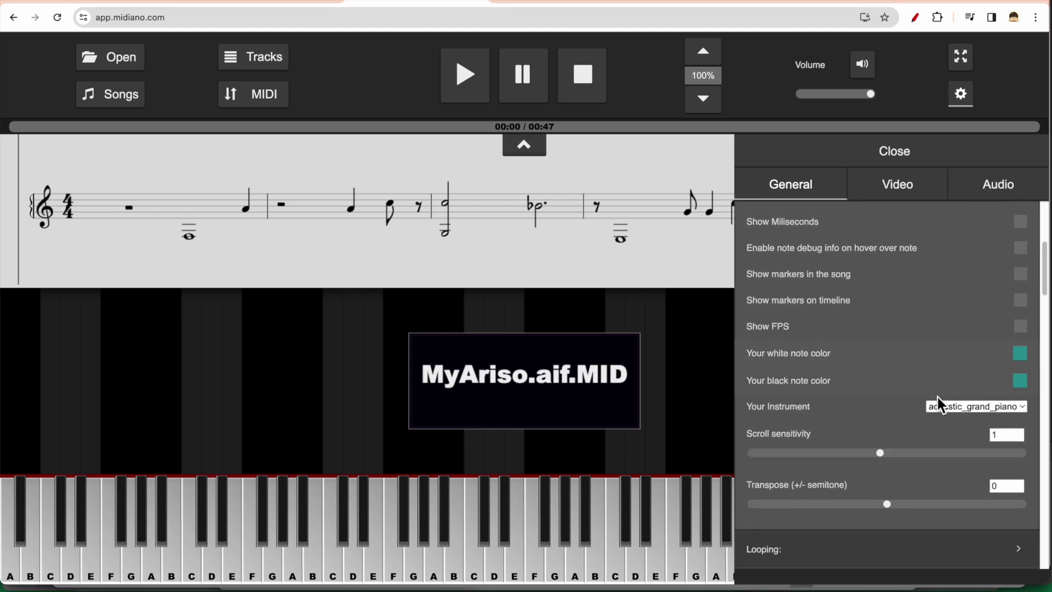
pyautogui.click(982, 406)
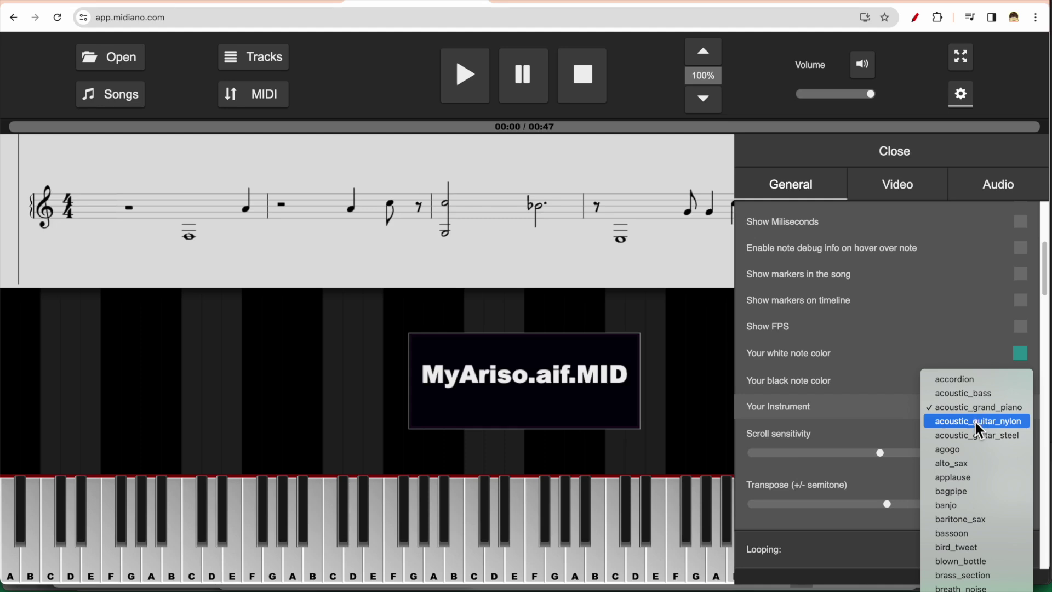
pyautogui.click(974, 419)
pyautogui.scroll(-1, 959, 440)
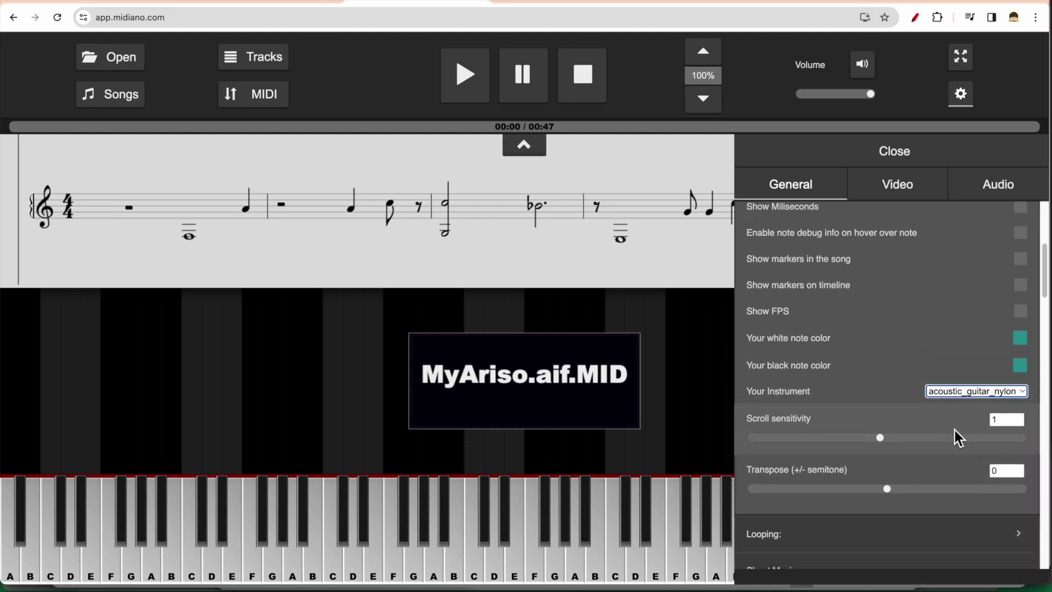
pyautogui.scroll(-3, 955, 430)
pyautogui.scroll(-2, 954, 429)
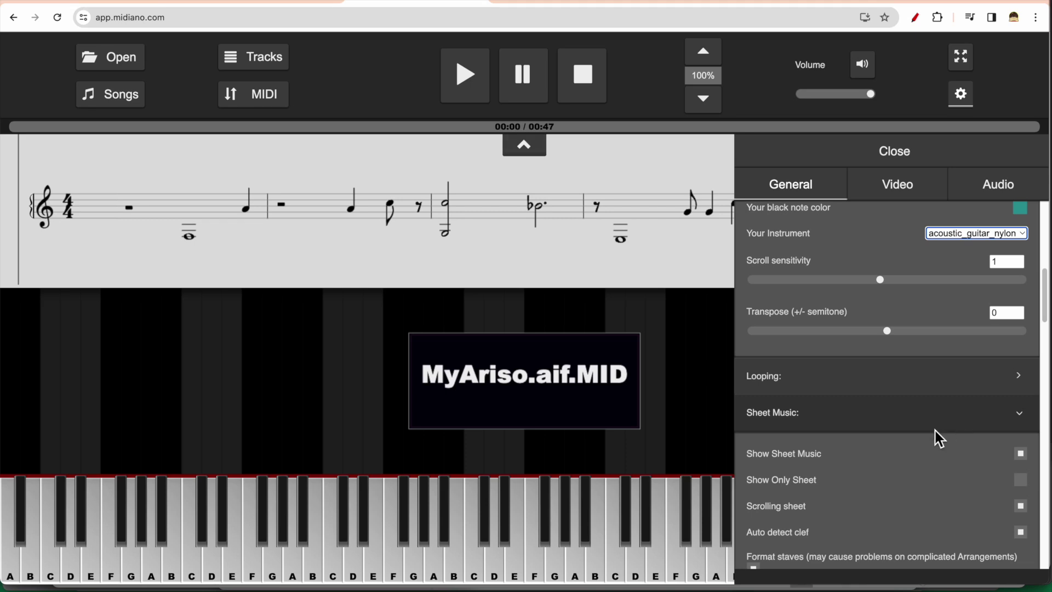
pyautogui.scroll(-2, 905, 428)
# - Toggle the Sheet Music and On Screen Piano sections, then reset all settings to defaults
pyautogui.click(929, 353)
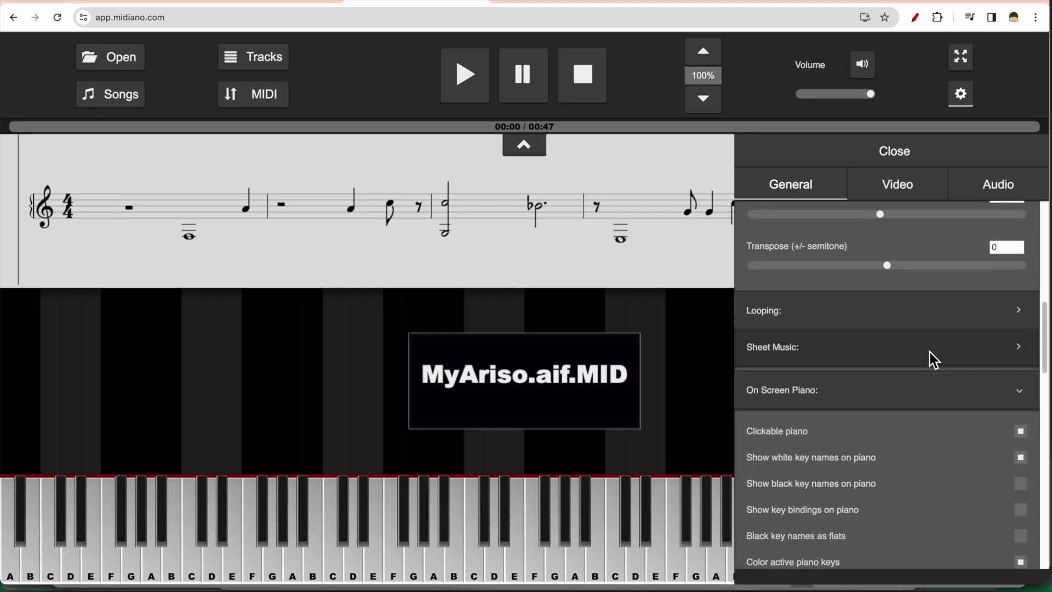
pyautogui.scroll(-1, 924, 399)
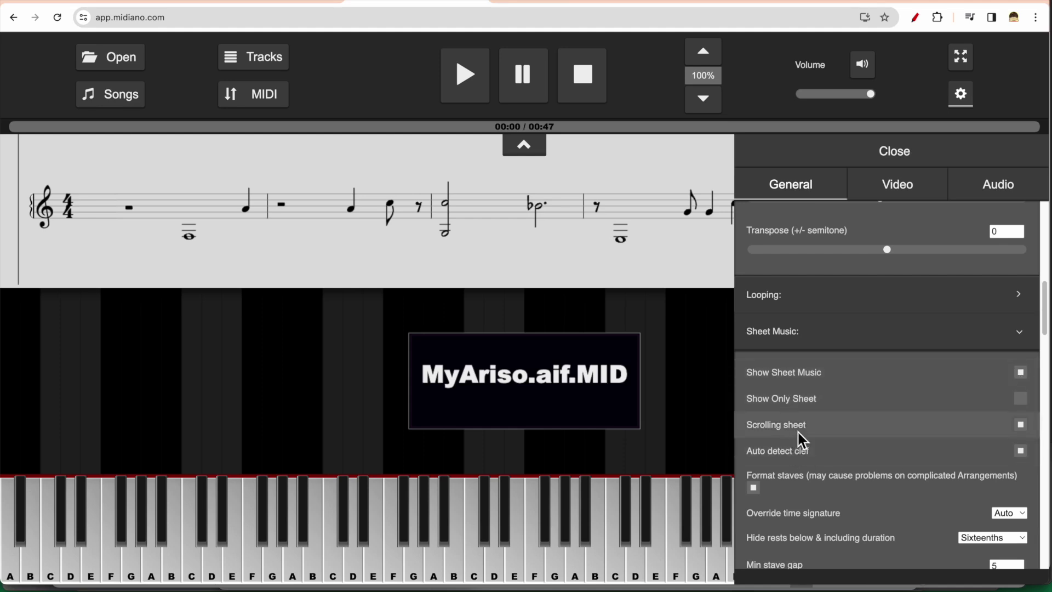
pyautogui.scroll(-1, 883, 460)
pyautogui.scroll(-1, 884, 460)
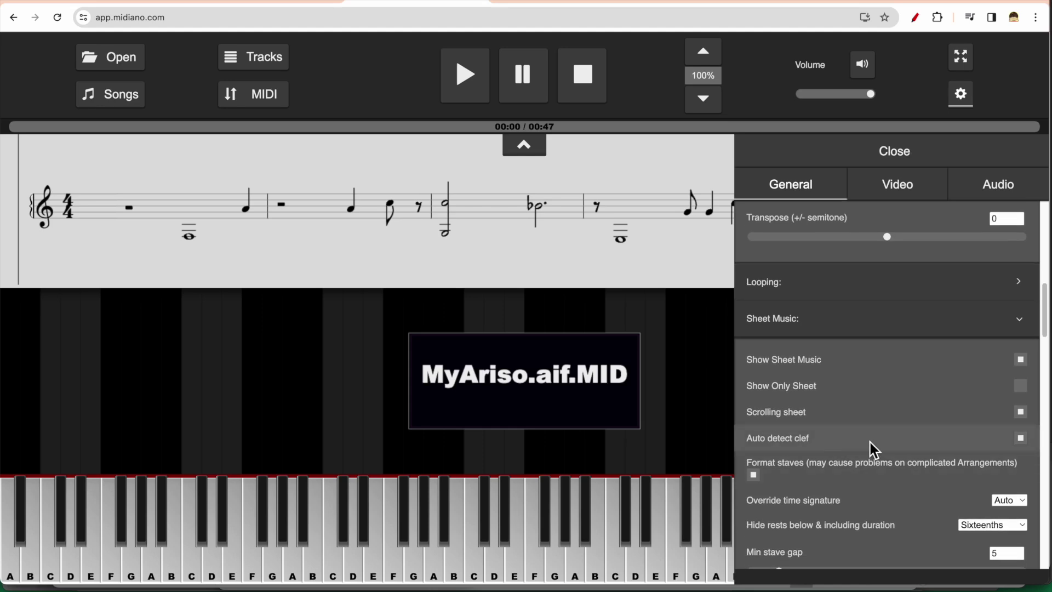
pyautogui.scroll(-2, 915, 440)
pyautogui.scroll(-1, 913, 439)
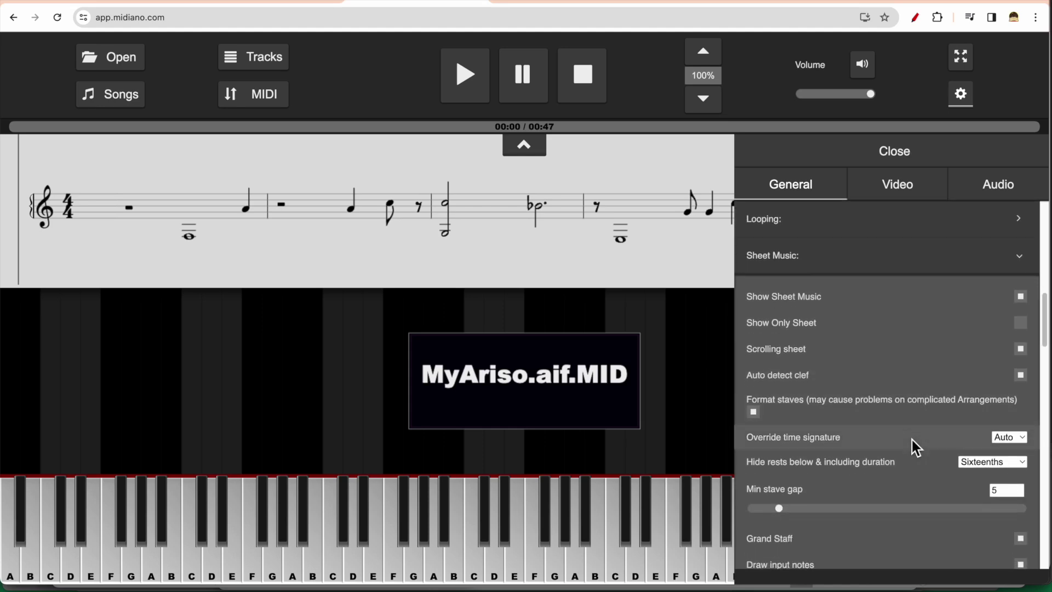
pyautogui.scroll(-2, 911, 440)
pyautogui.scroll(-2, 911, 440)
pyautogui.scroll(-2, 910, 439)
pyautogui.scroll(-2, 910, 440)
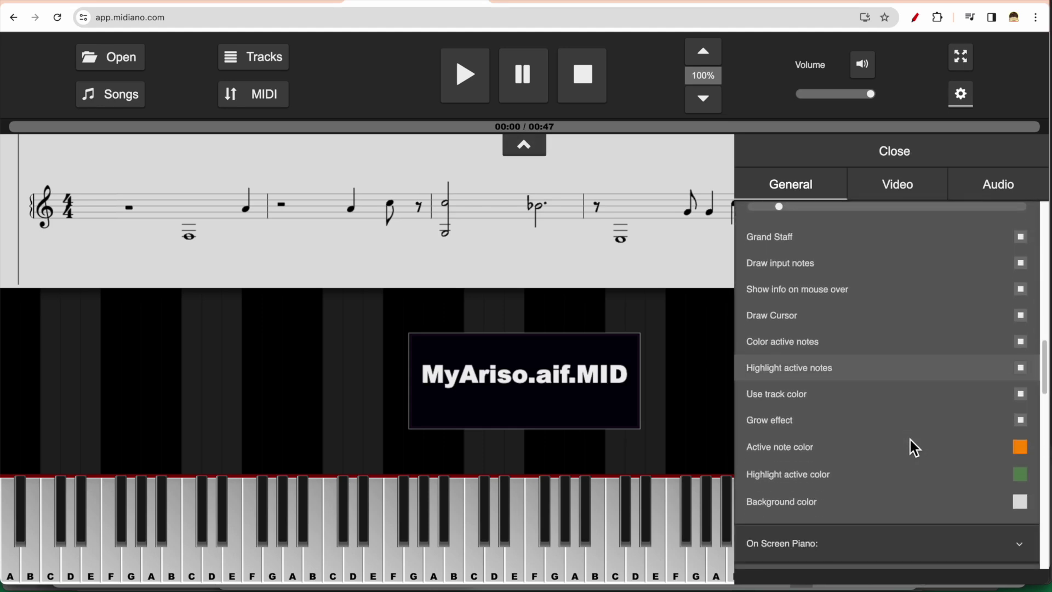
pyautogui.scroll(-1, 909, 440)
pyautogui.scroll(-2, 909, 440)
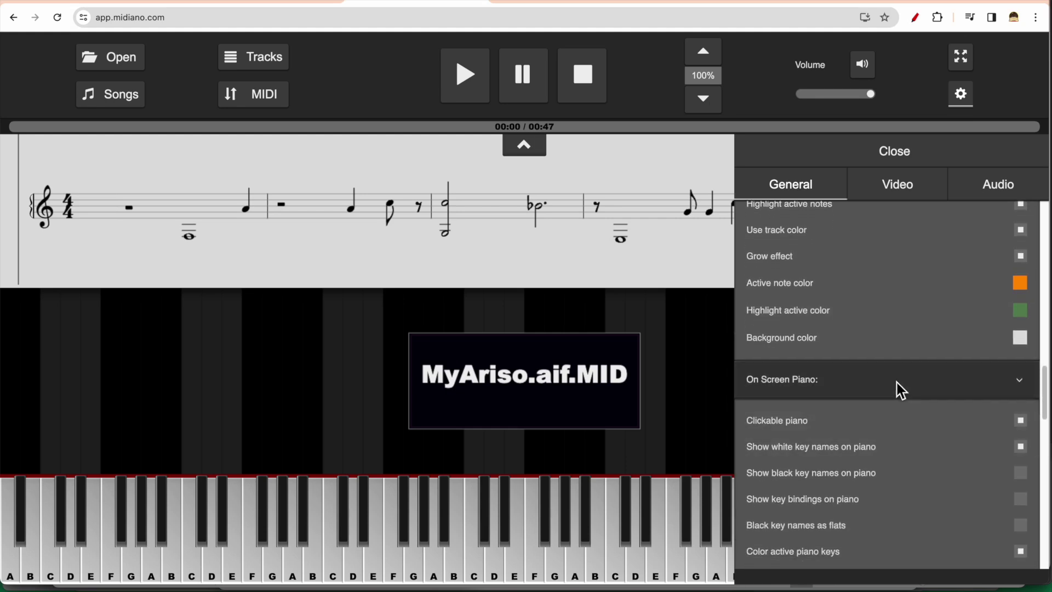
pyautogui.click(897, 380)
pyautogui.scroll(-2, 919, 436)
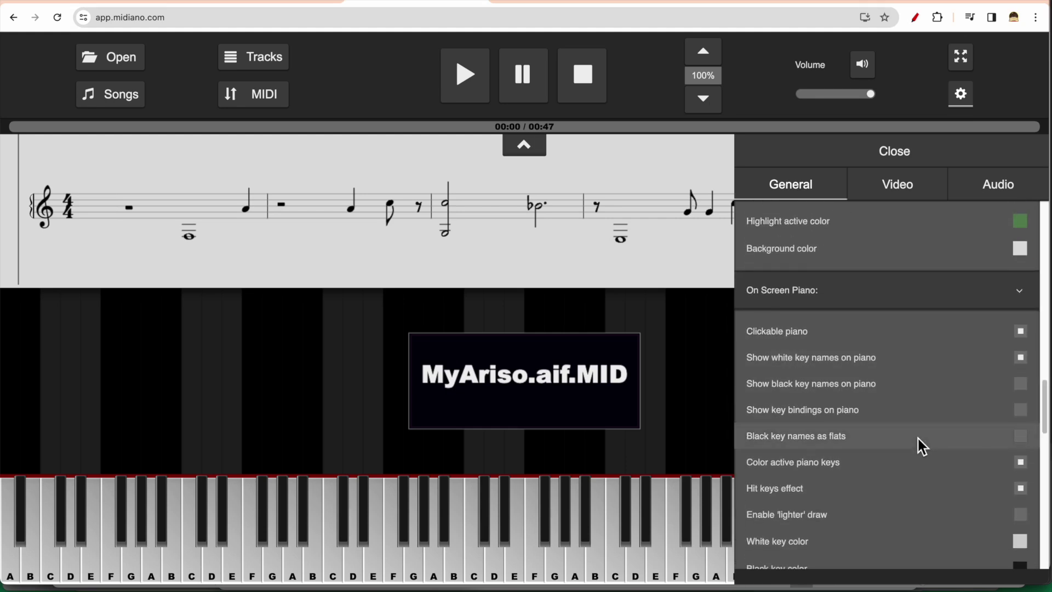
pyautogui.scroll(-1, 922, 462)
pyautogui.scroll(-2, 921, 462)
pyautogui.scroll(-2, 921, 462)
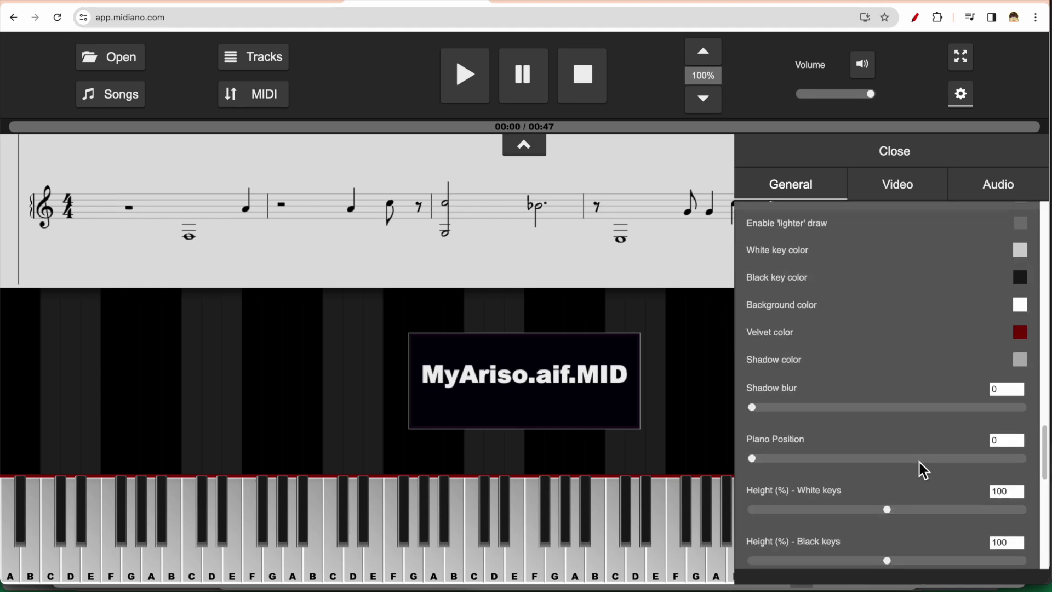
pyautogui.scroll(-1, 921, 462)
pyautogui.scroll(-2, 921, 468)
pyautogui.scroll(-2, 921, 468)
pyautogui.scroll(-2, 920, 468)
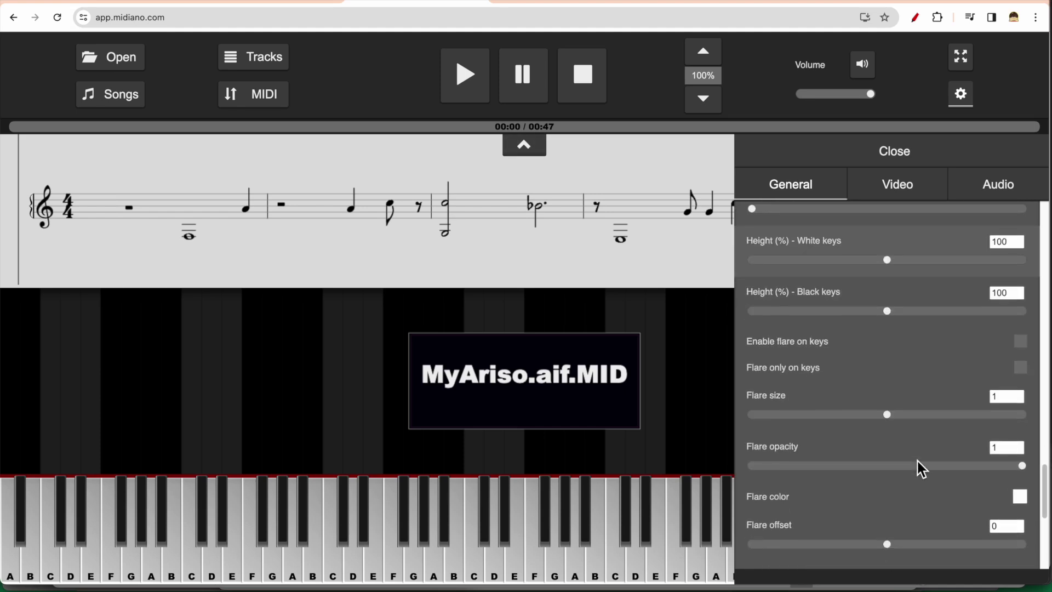
pyautogui.scroll(-2, 921, 468)
pyautogui.scroll(-3, 921, 468)
pyautogui.scroll(-2, 917, 465)
pyautogui.scroll(-2, 918, 465)
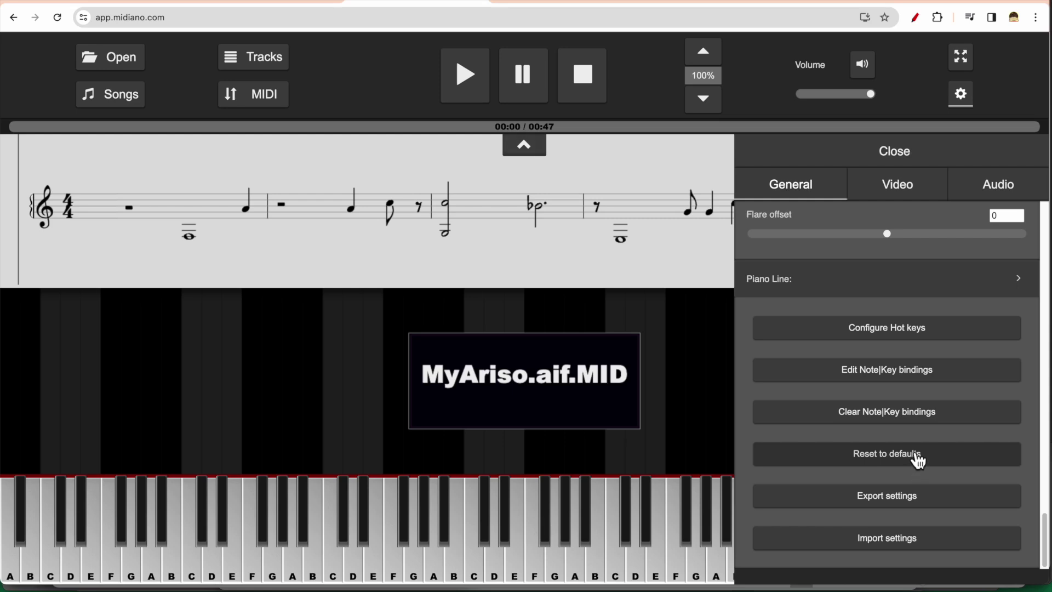
pyautogui.click(918, 454)
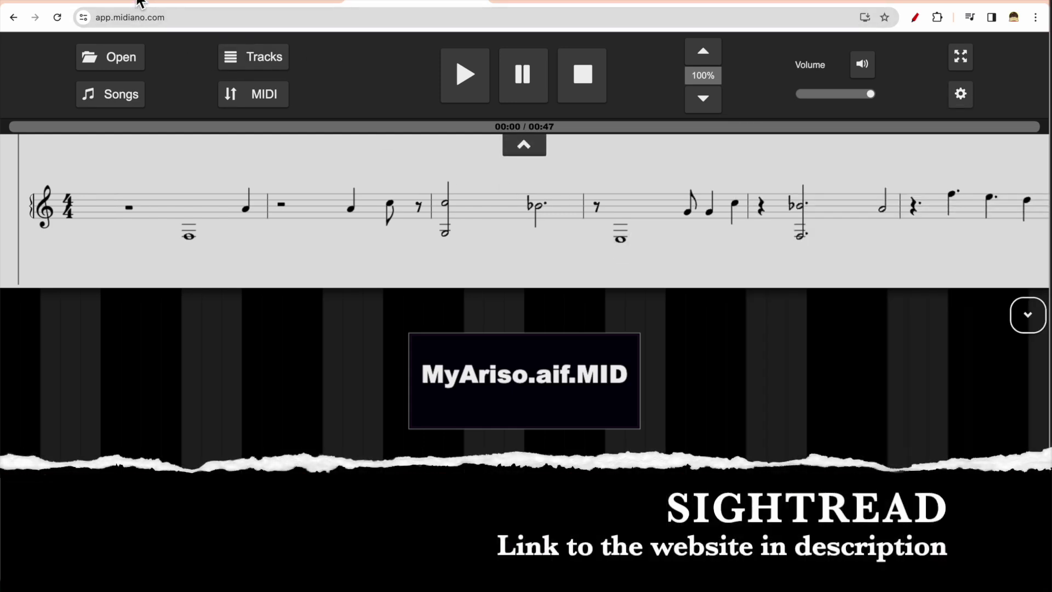
# - Load the sightread.dev home page, open the Learn a song library, and start an upload
pyautogui.click(139, 2)
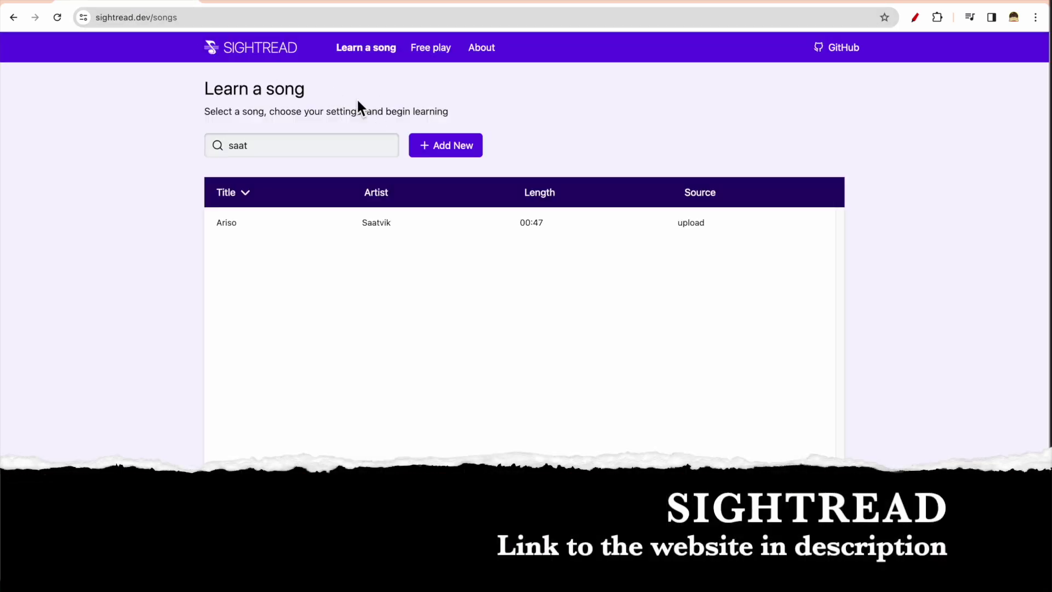
pyautogui.doubleClick(155, 17)
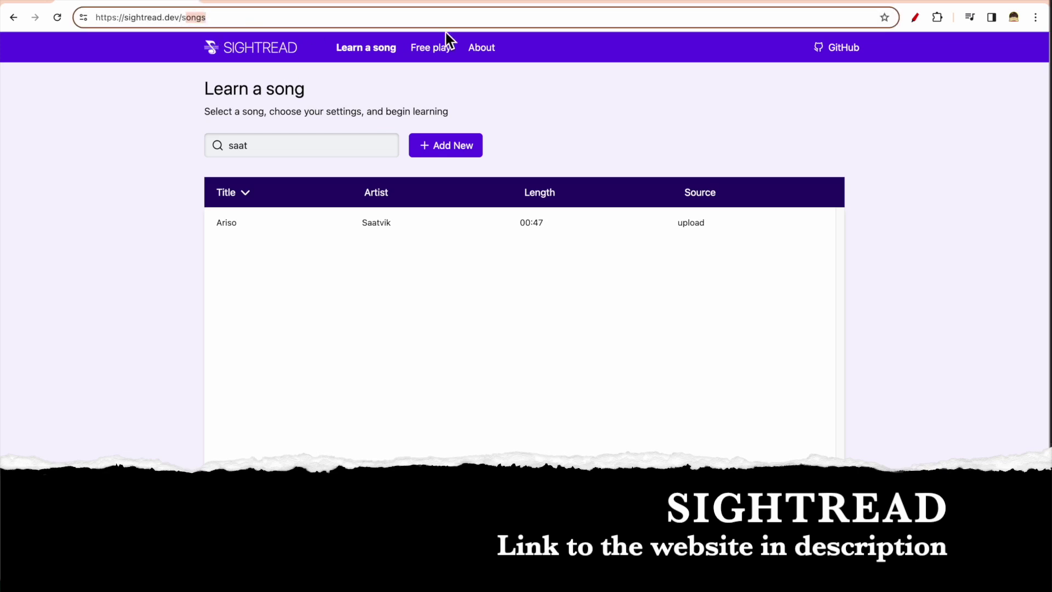
pyautogui.press('BackSpace')
pyautogui.press('Return')
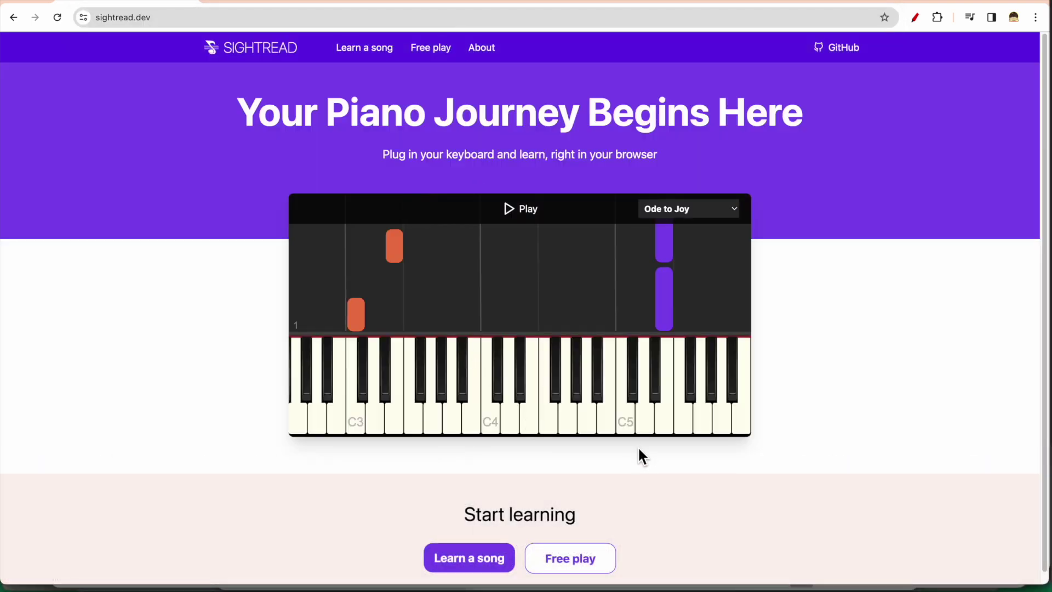
pyautogui.click(469, 559)
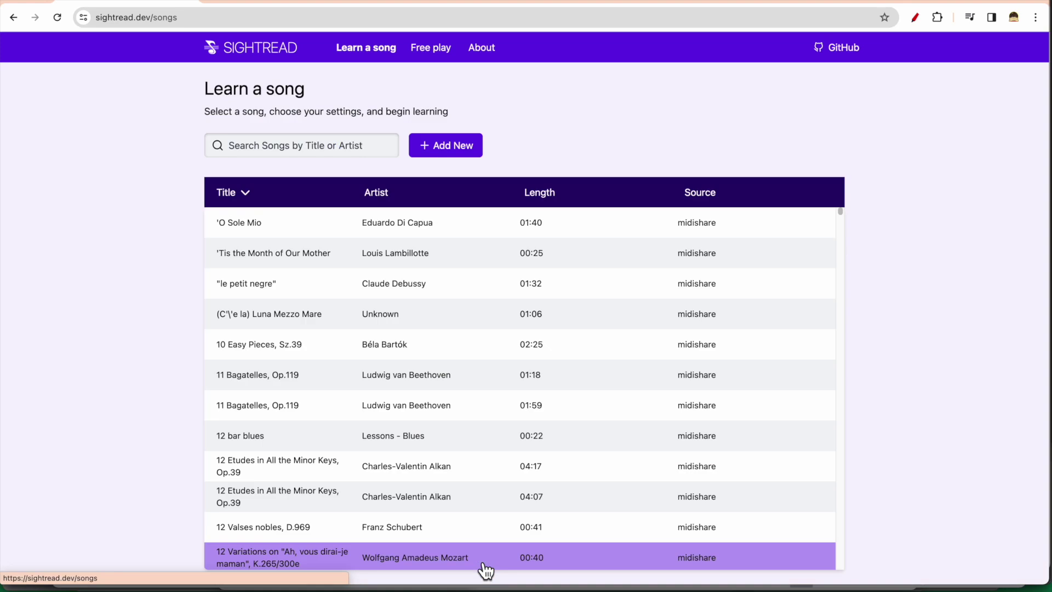
pyautogui.click(440, 148)
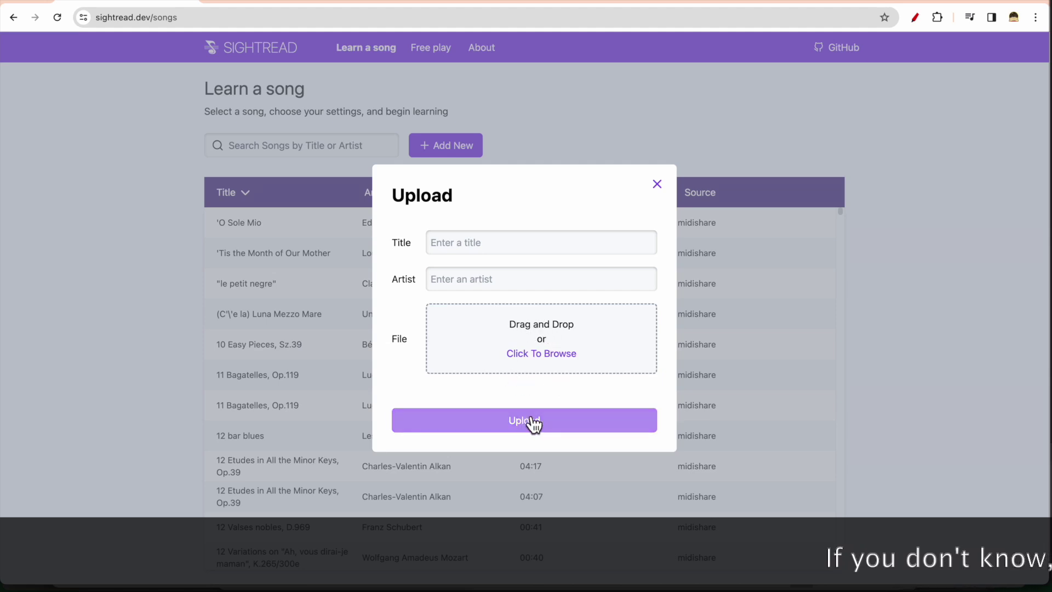
# - Dismiss the empty Upload form and focus the library search box
pyautogui.click(659, 188)
pyautogui.click(332, 147)
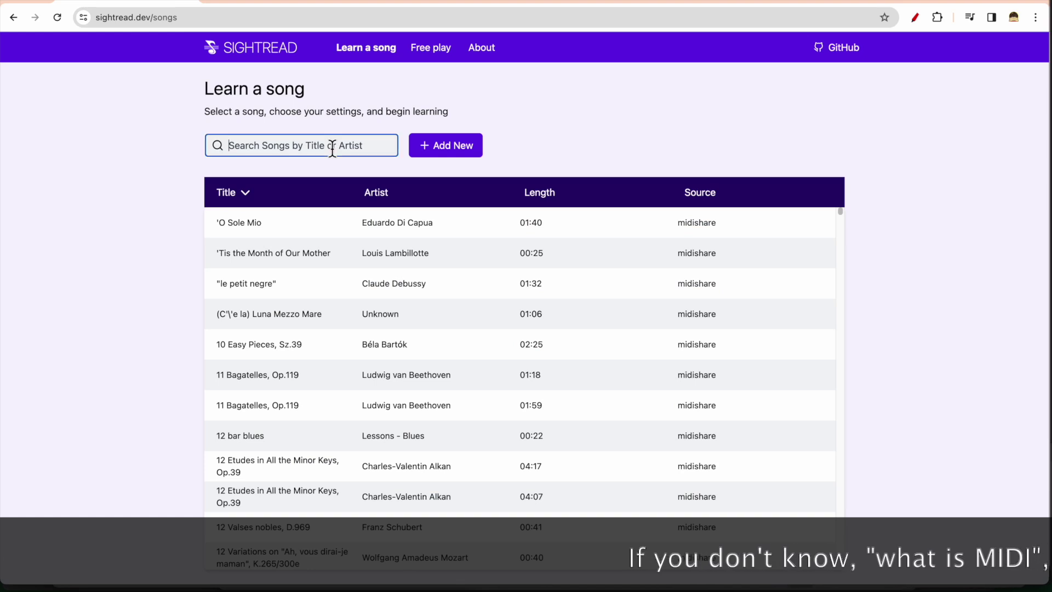
pyautogui.write('Saatv')
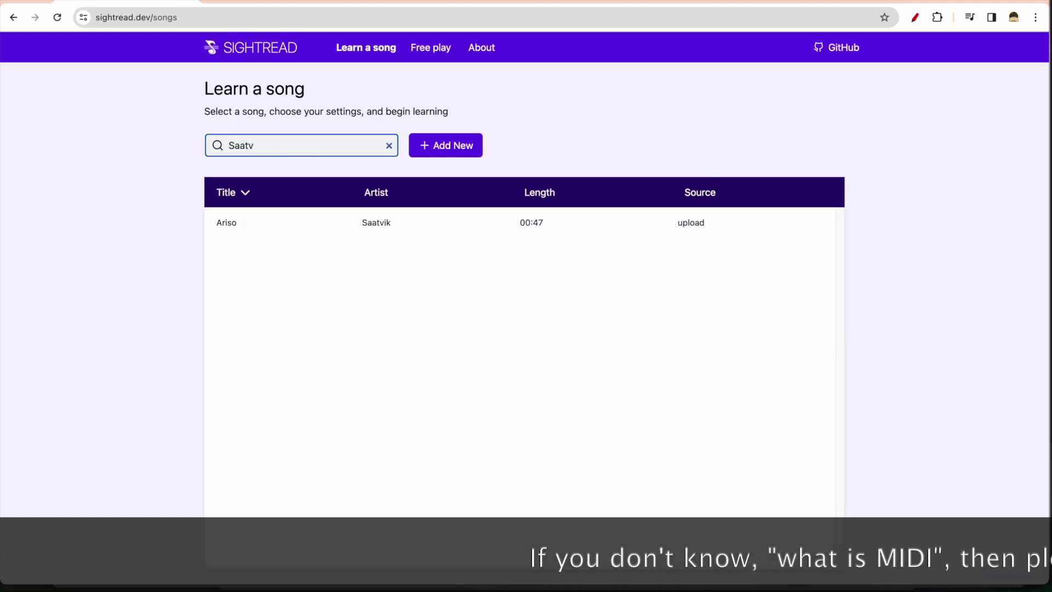
# - Open the Ariso preview and play it, pausing at 15 of 47 seconds
pyautogui.click(364, 234)
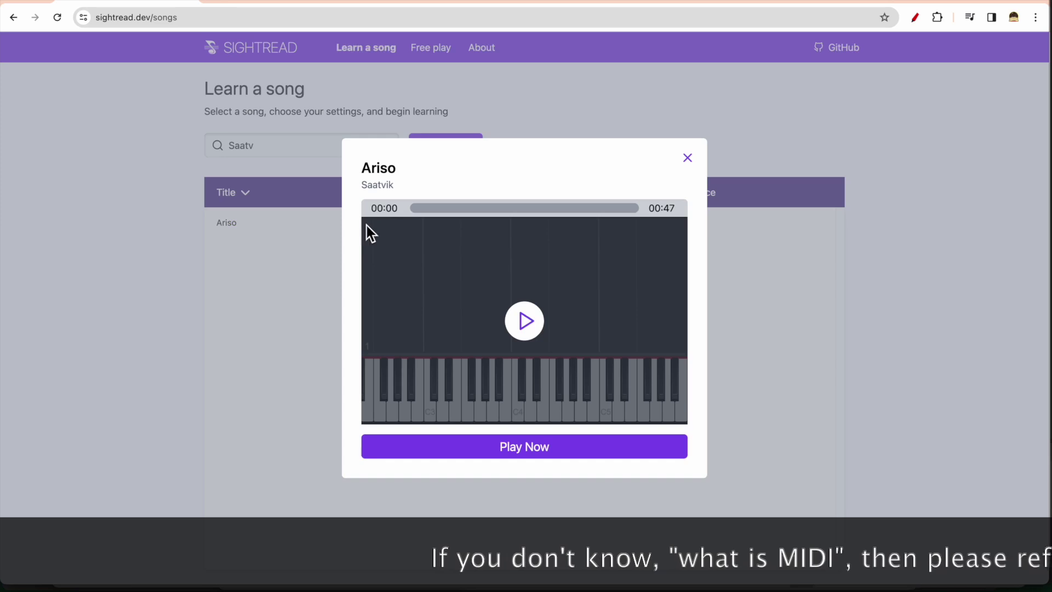
pyautogui.click(525, 321)
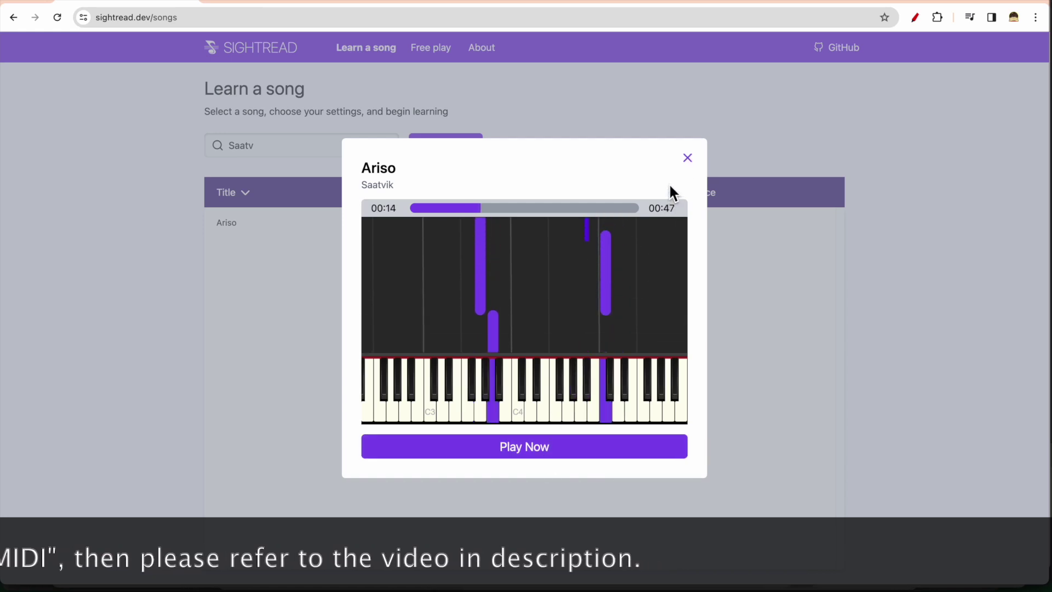
pyautogui.click(566, 281)
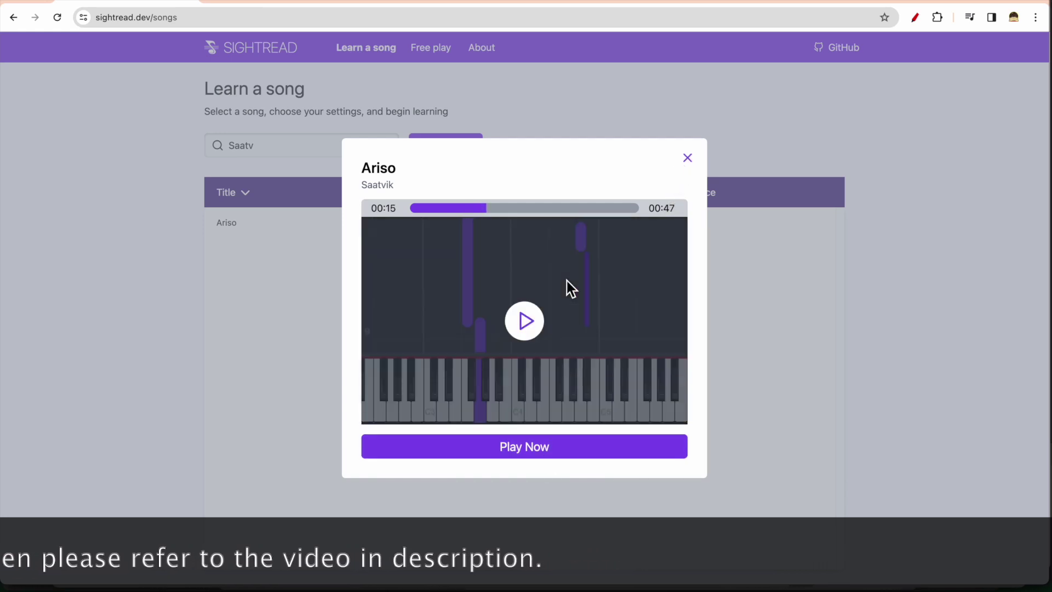